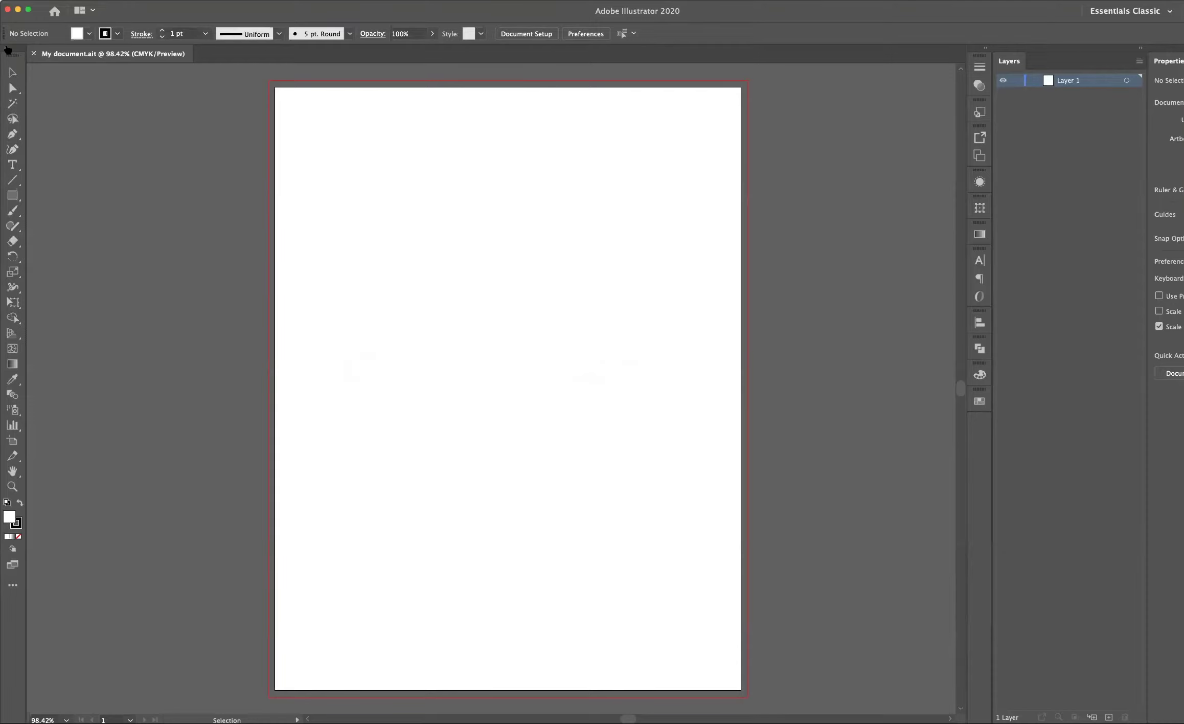
Expand and collapse the toolbox, then reselect the Essentials Classic workspace.
click(8, 51)
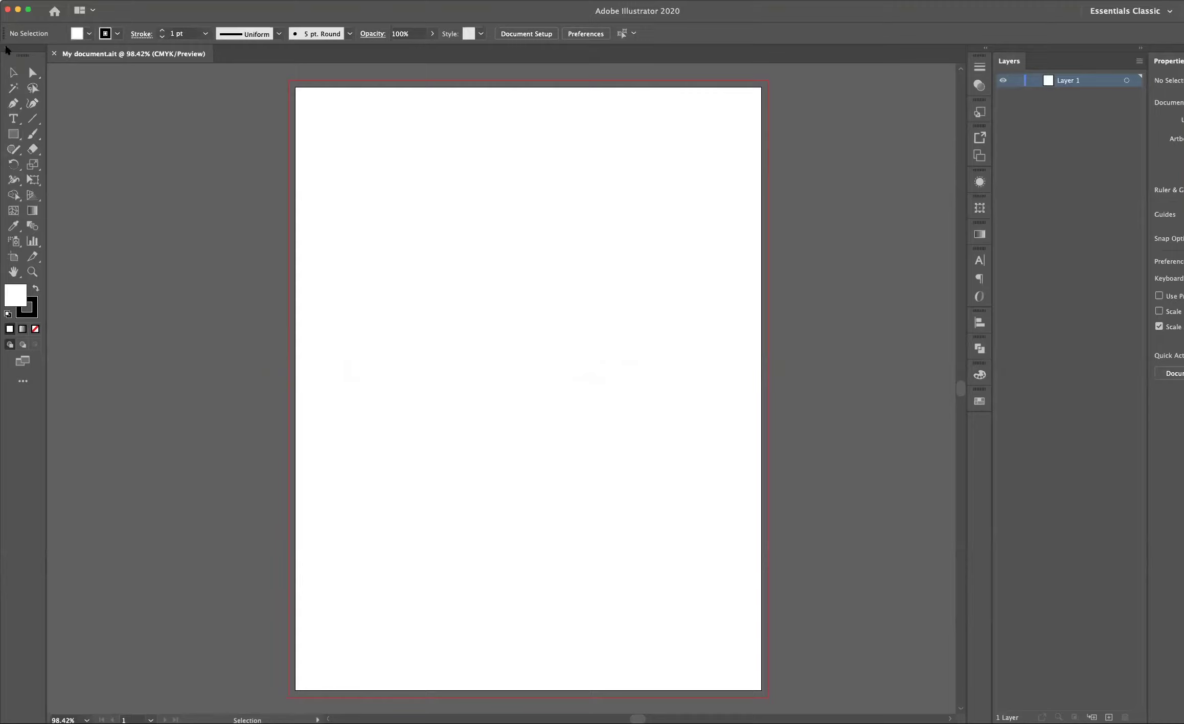
click(8, 51)
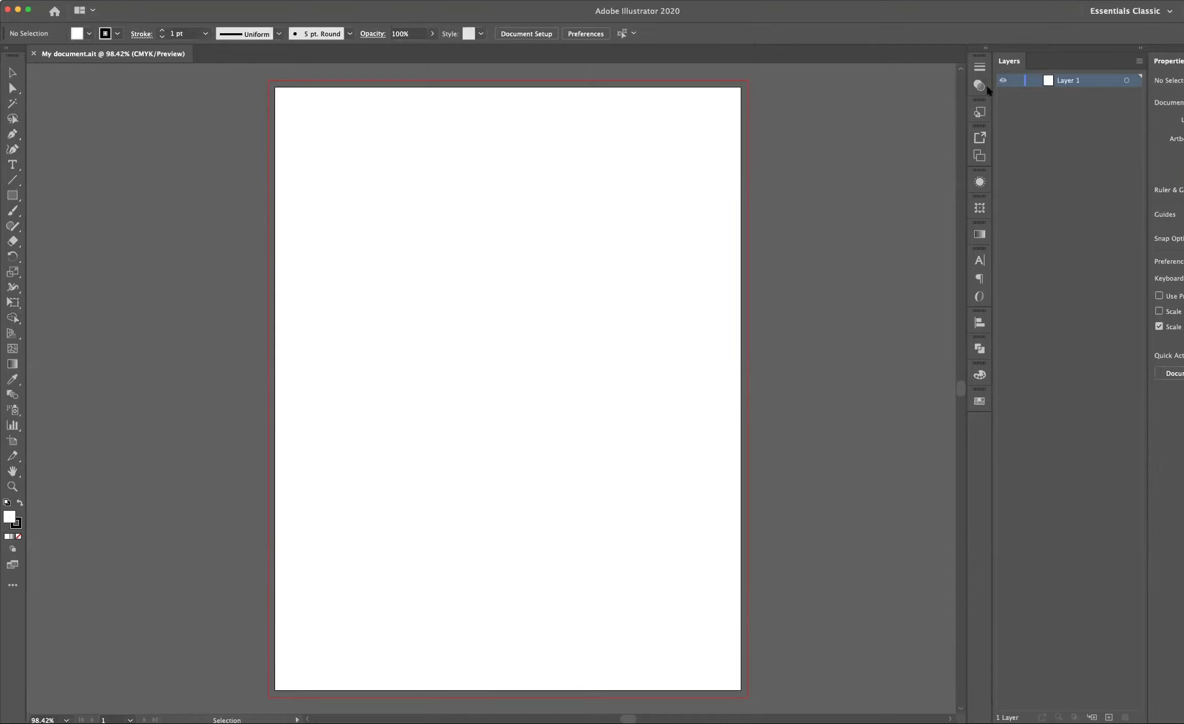
click(1150, 12)
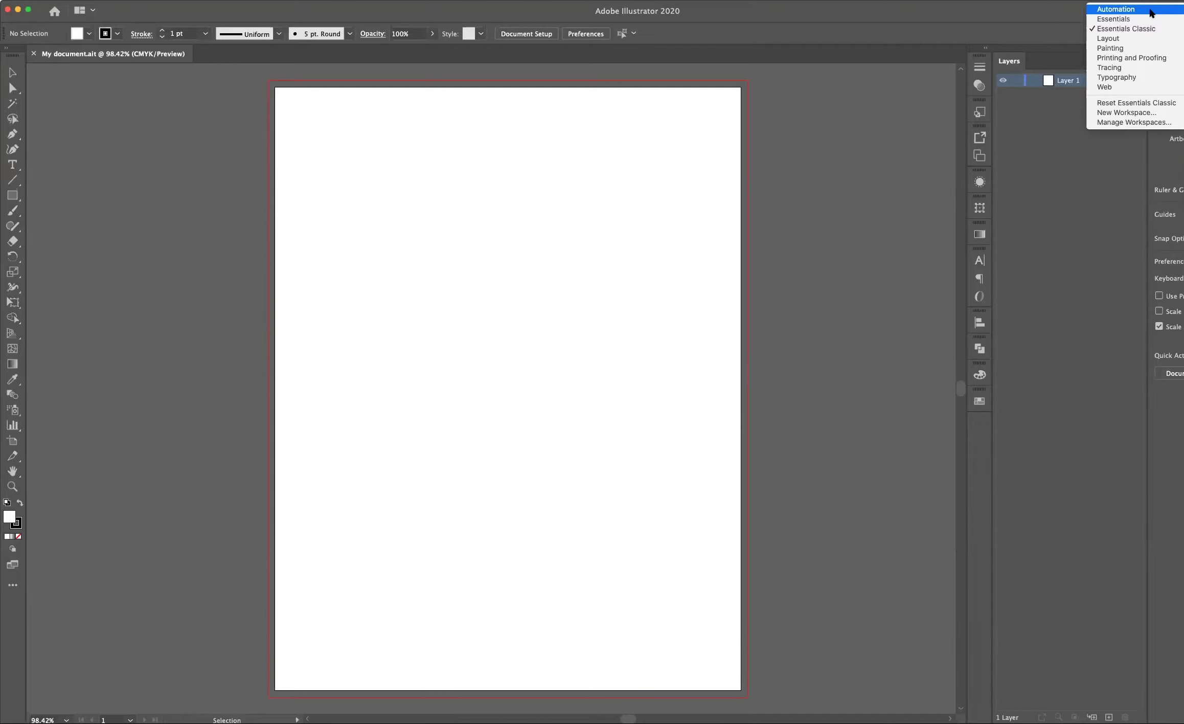
click(1148, 28)
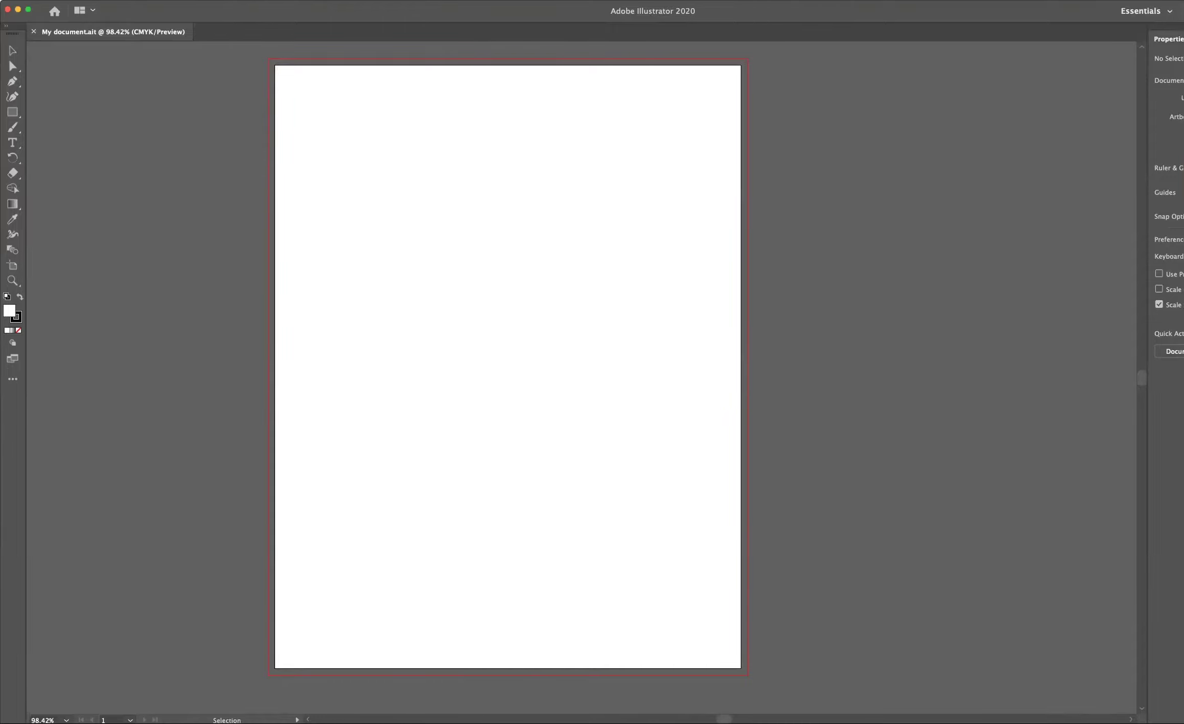
click(1167, 11)
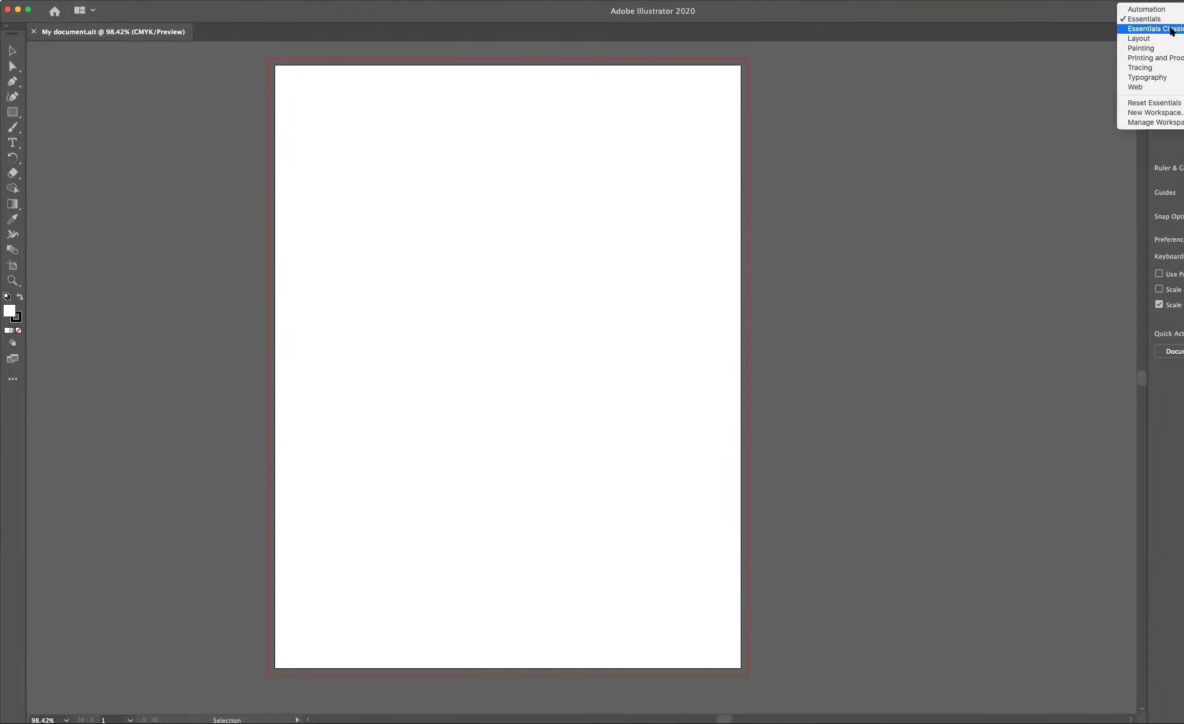
click(1171, 30)
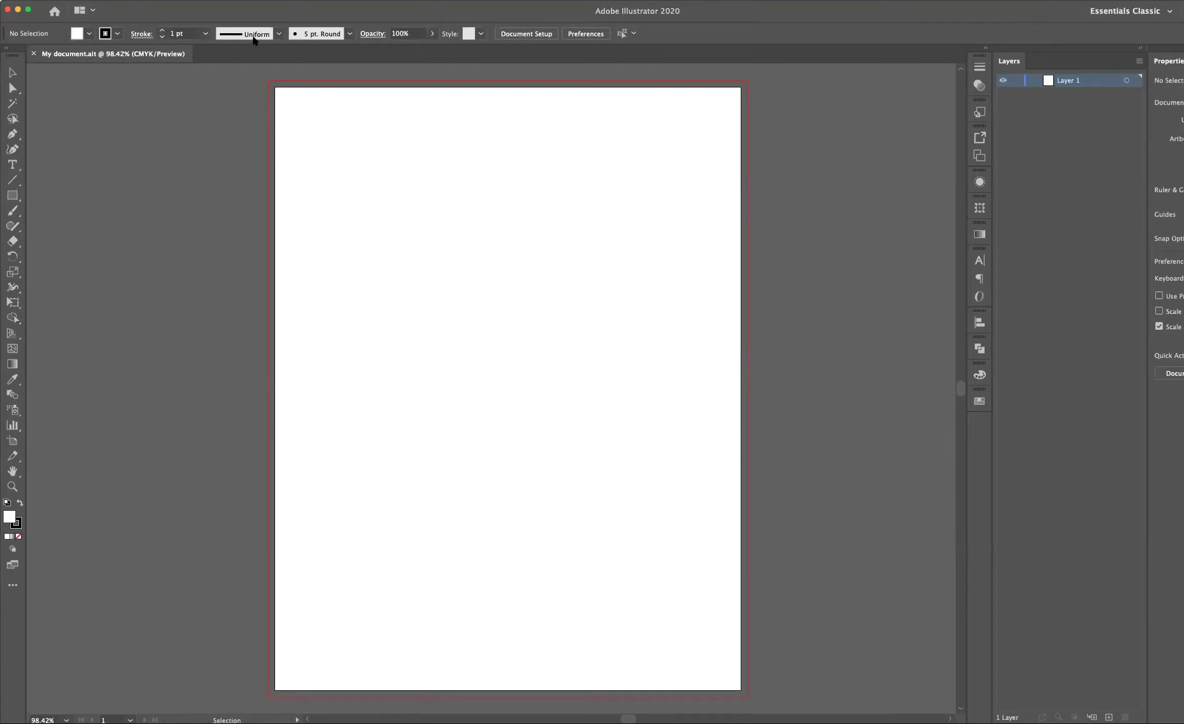
Switch to the Essentials workspace, then return to Essentials Classic.
click(1096, 18)
click(1118, 17)
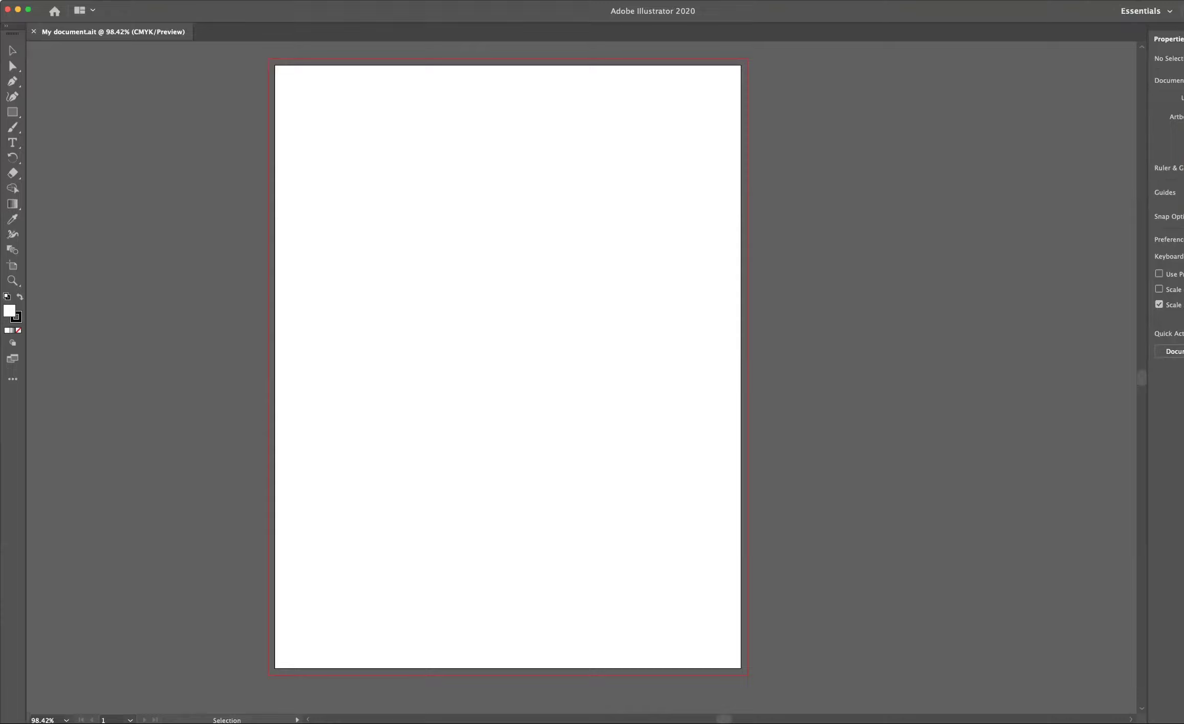
click(1147, 11)
click(1156, 29)
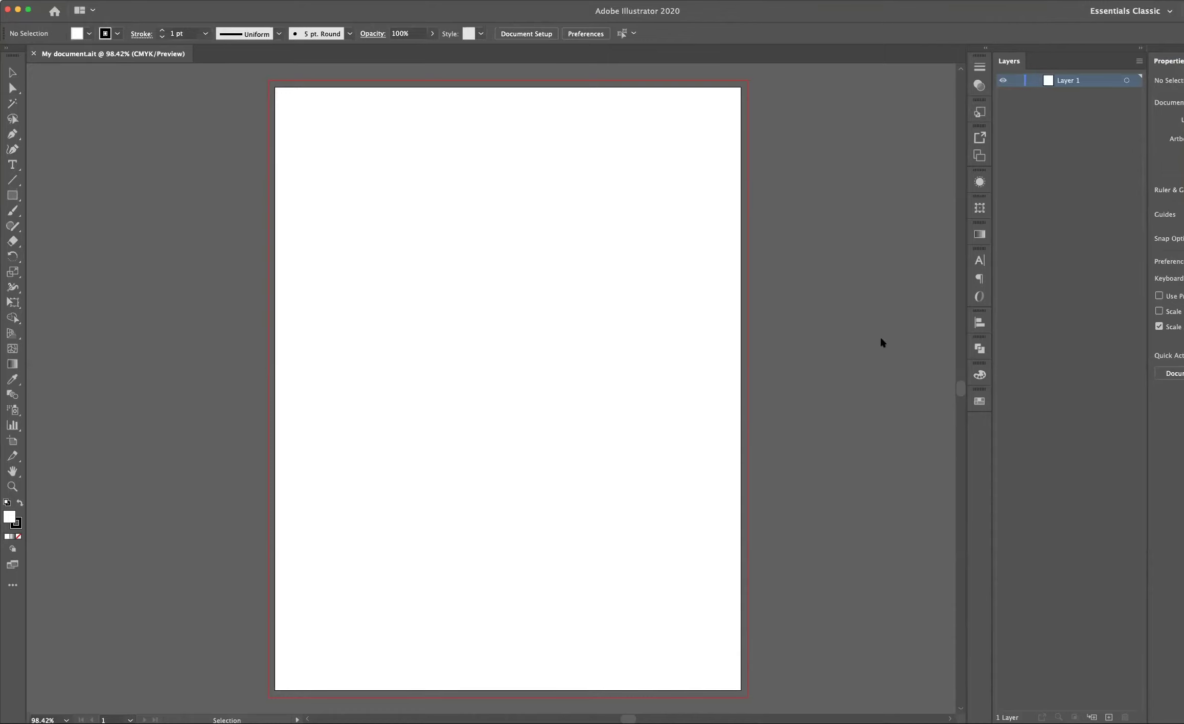
Try Printing and Proofing, then restore Essentials Classic with Stroke, Graphic Styles, Artboards and Appearance panels.
click(1118, 11)
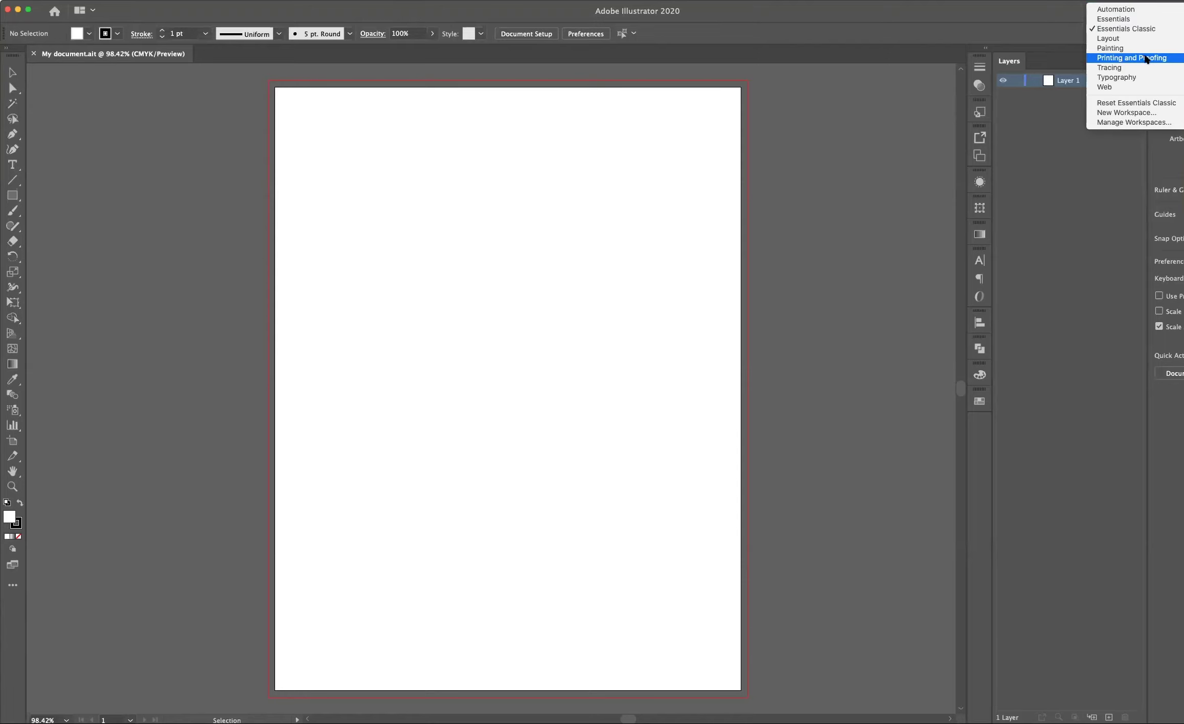
key(Escape)
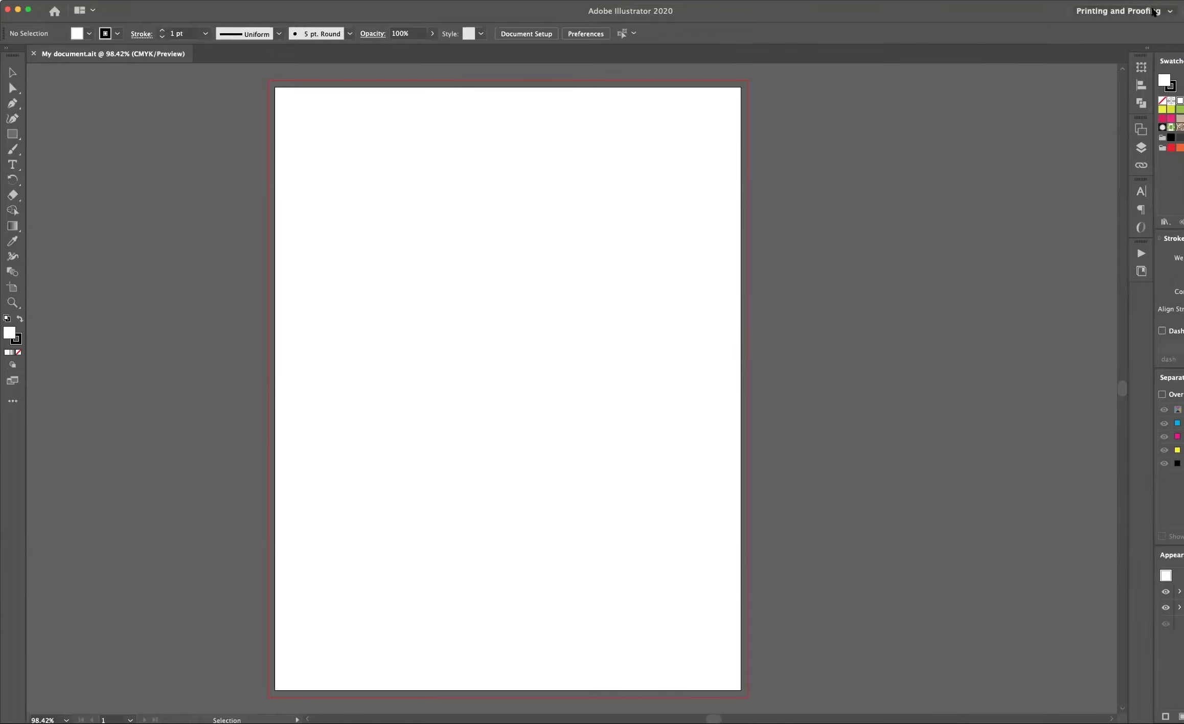
click(1153, 11)
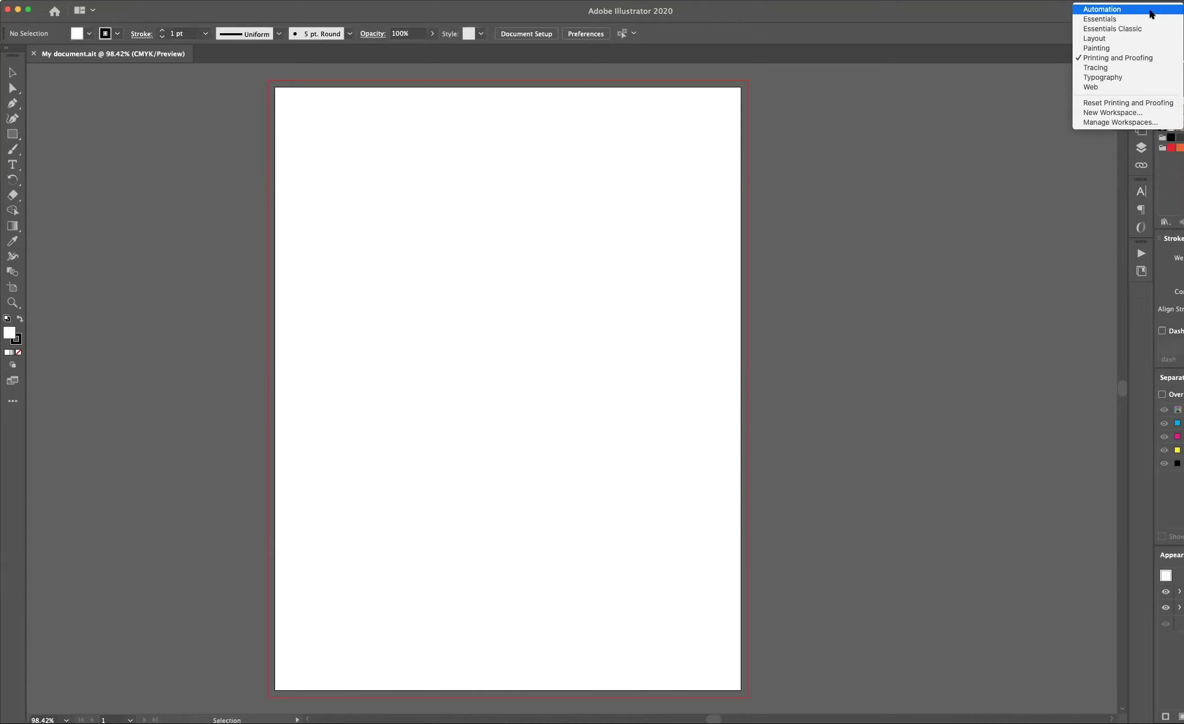
click(1112, 28)
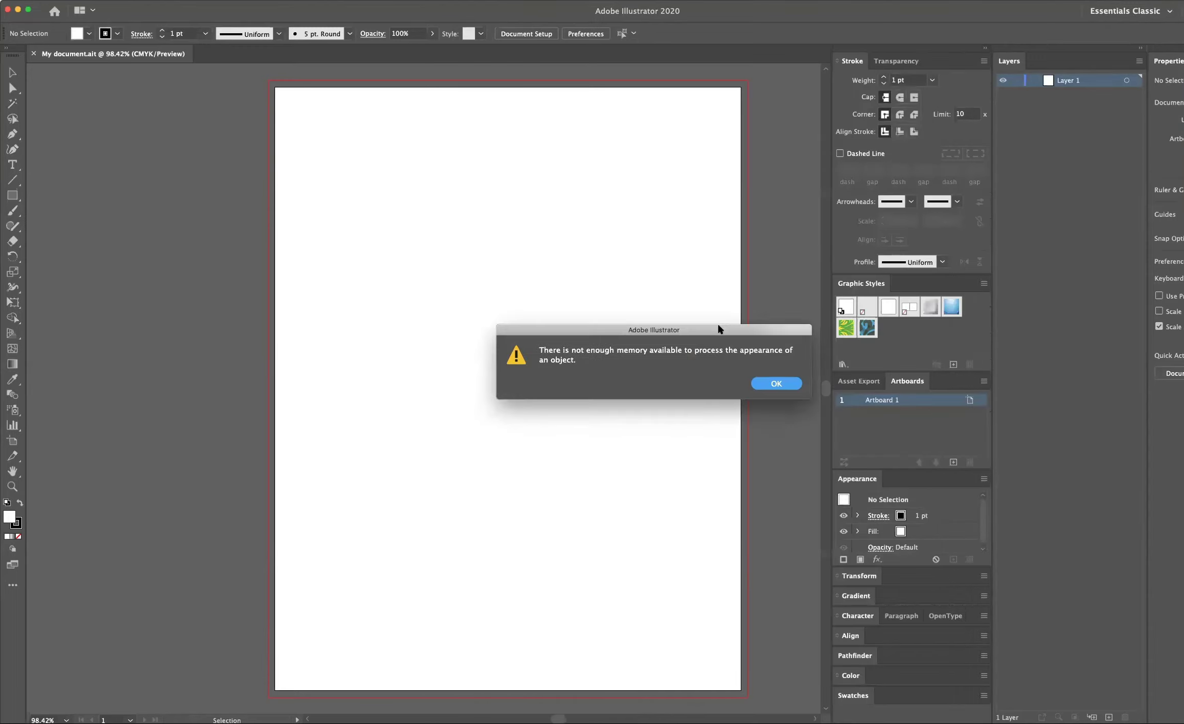
Dismiss the out-of-memory warning and pull the Stroke panel out of the dock.
drag(716, 330, 545, 318)
click(598, 373)
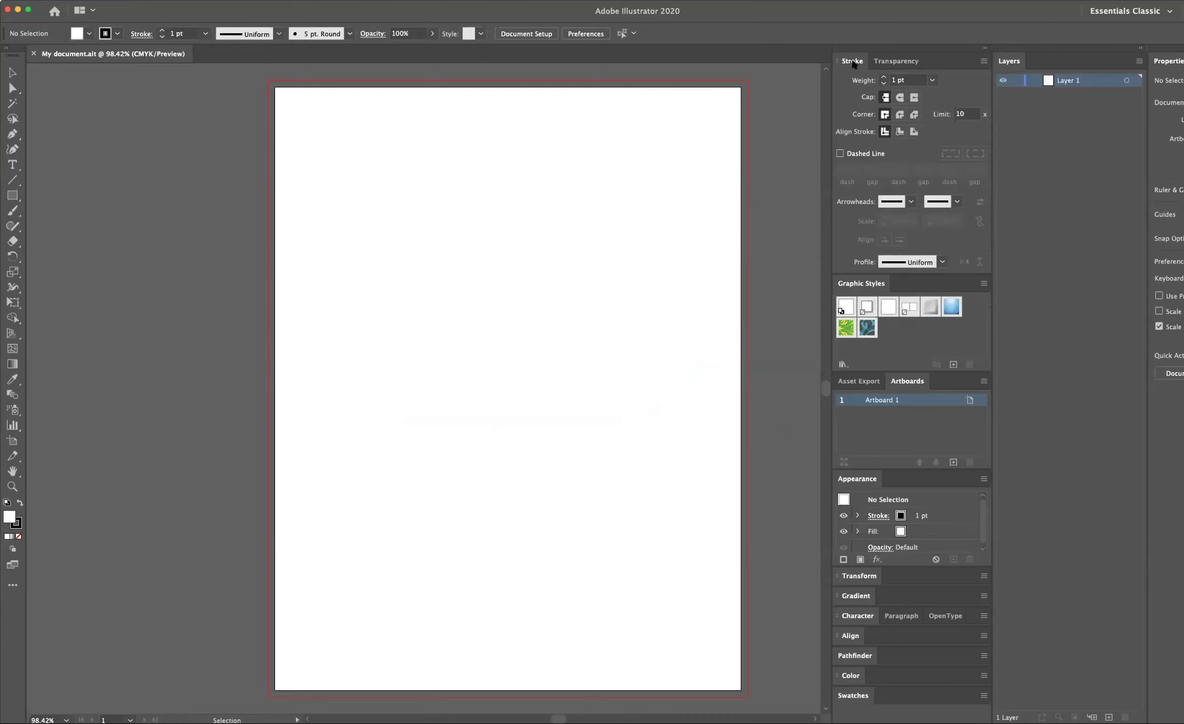
mouse_move(852, 63)
mouse_down()
mouse_move(552, 77)
mouse_move(357, 134)
mouse_up()
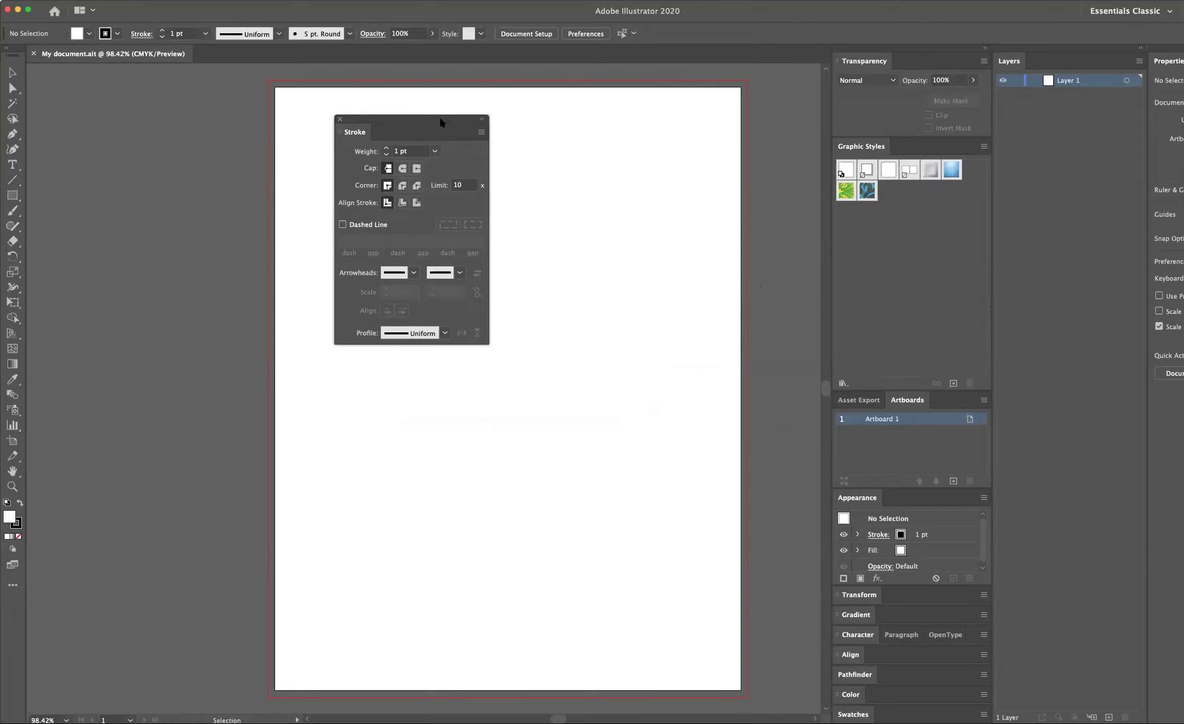
Place the floating Stroke panel near the artboard's top-left and undock the Transparency panel.
mouse_move(441, 123)
mouse_down()
mouse_move(321, 118)
mouse_move(257, 235)
mouse_move(489, 206)
mouse_move(285, 99)
mouse_move(293, 233)
mouse_up()
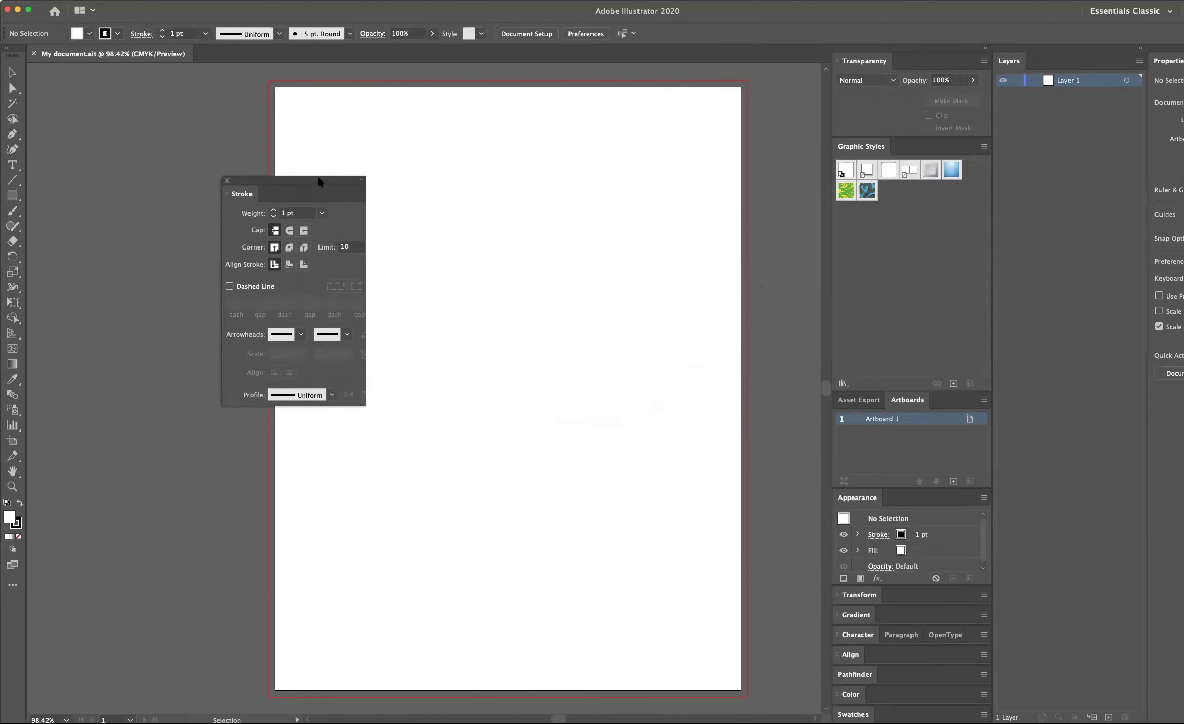
mouse_move(319, 182)
mouse_down()
mouse_move(327, 135)
mouse_move(305, 135)
mouse_up()
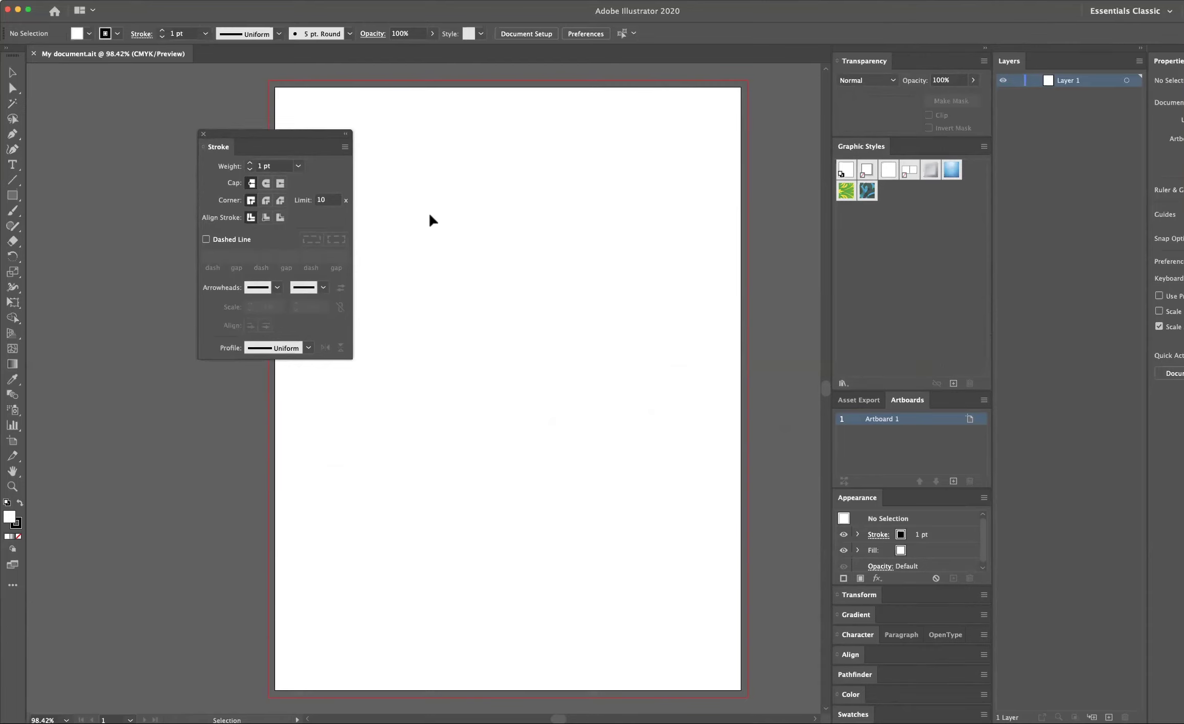
drag(250, 131, 249, 134)
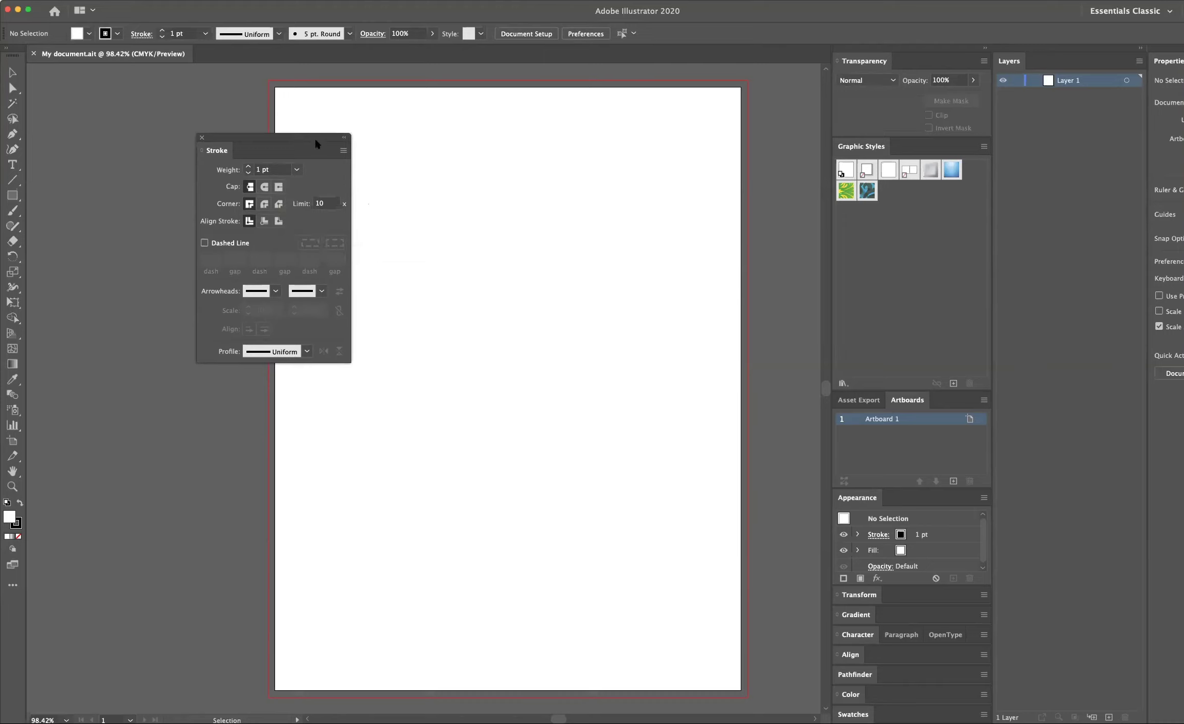
drag(315, 138, 303, 135)
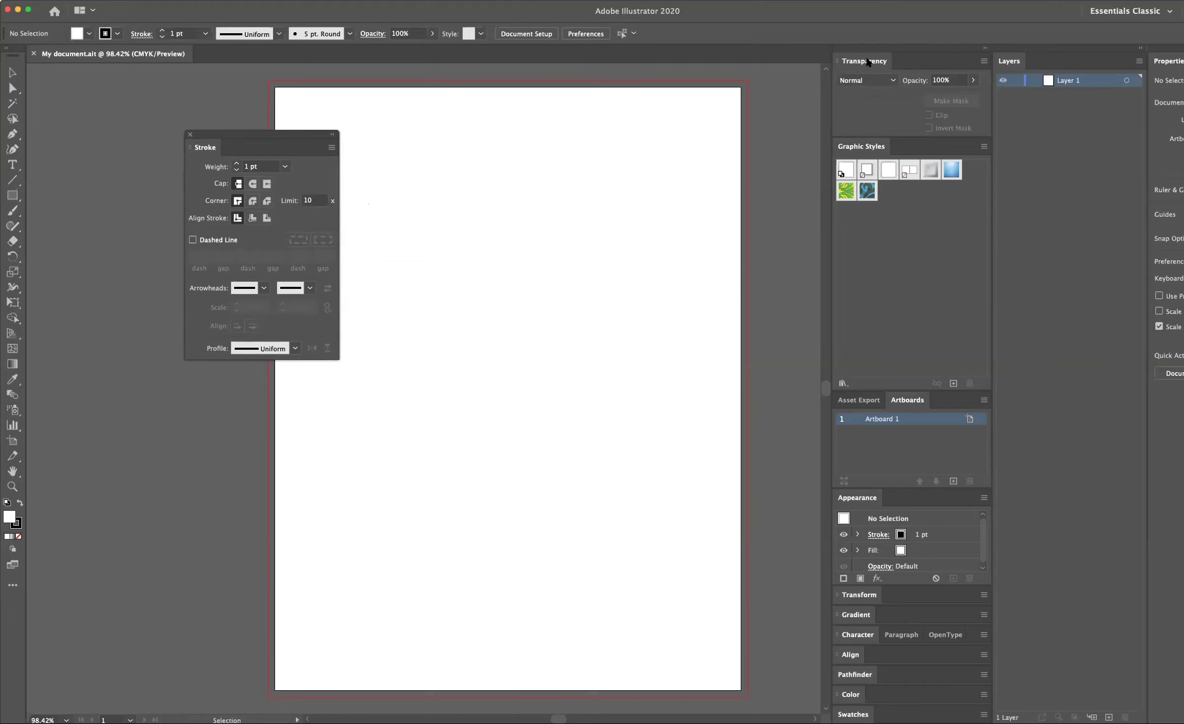
drag(864, 60, 444, 160)
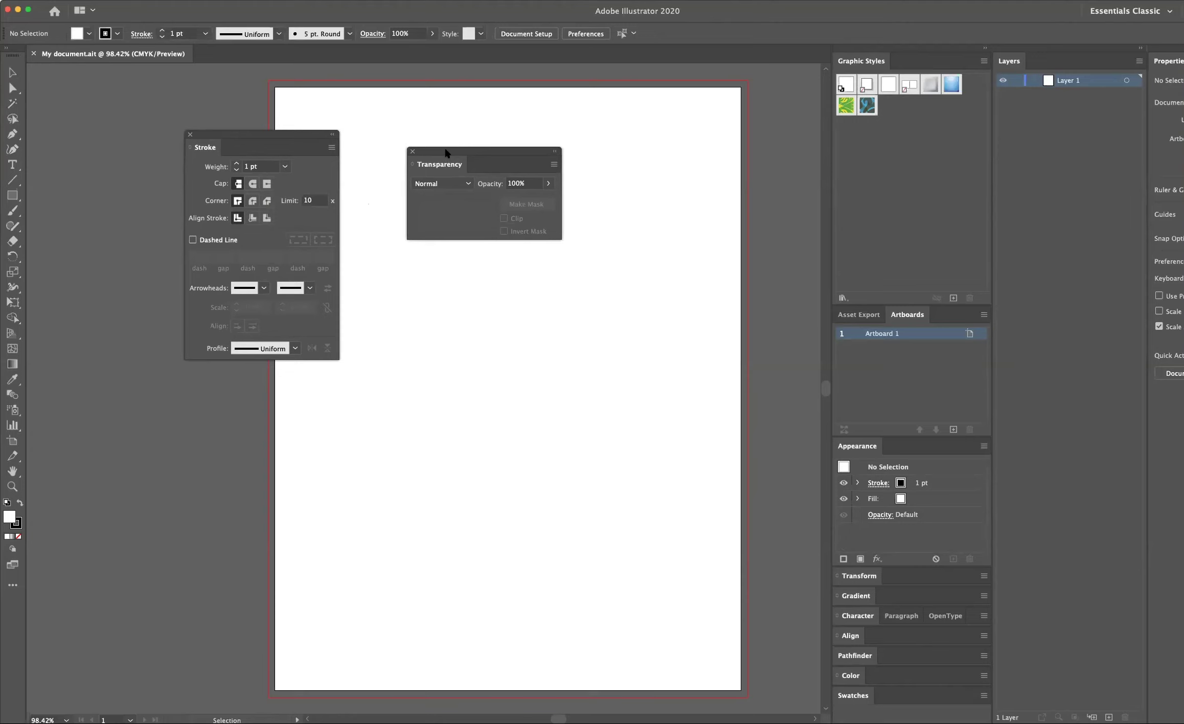
Merge the Transparency panel as a tab beside Stroke in one floating panel.
mouse_move(446, 150)
mouse_down()
mouse_move(411, 141)
mouse_move(409, 128)
mouse_move(470, 124)
mouse_move(445, 133)
mouse_up()
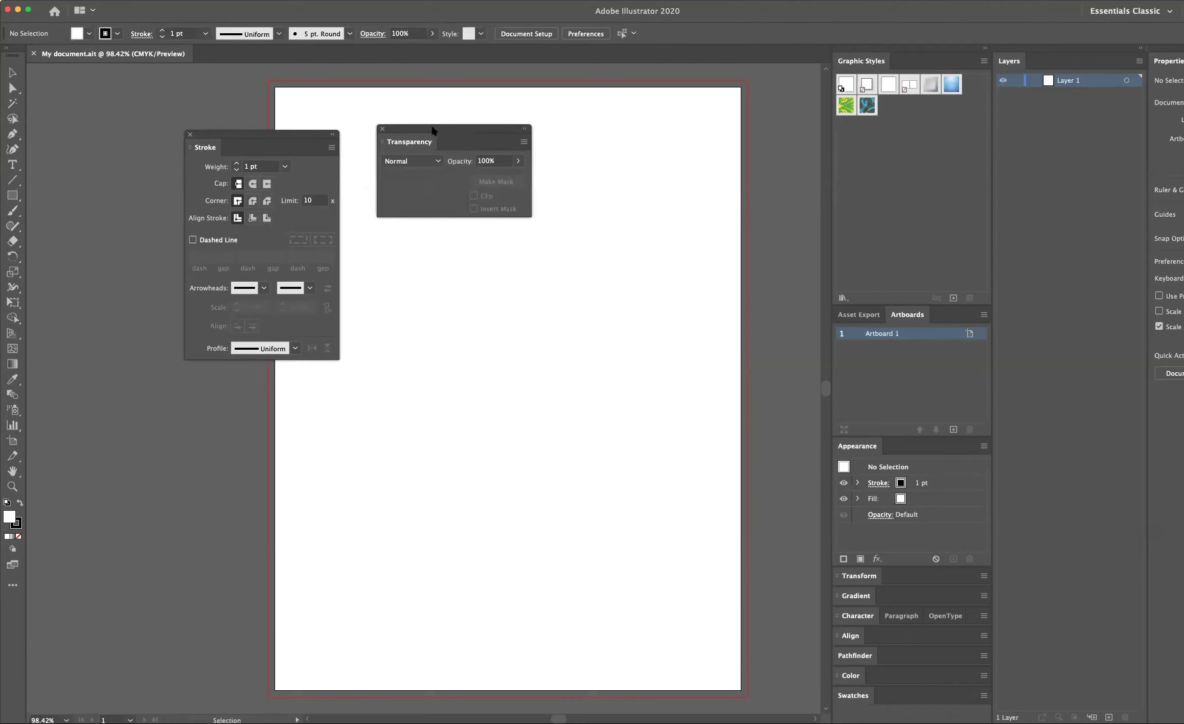
mouse_move(434, 130)
mouse_down()
mouse_move(437, 244)
mouse_move(417, 373)
mouse_move(315, 408)
mouse_move(250, 391)
mouse_move(247, 362)
mouse_up()
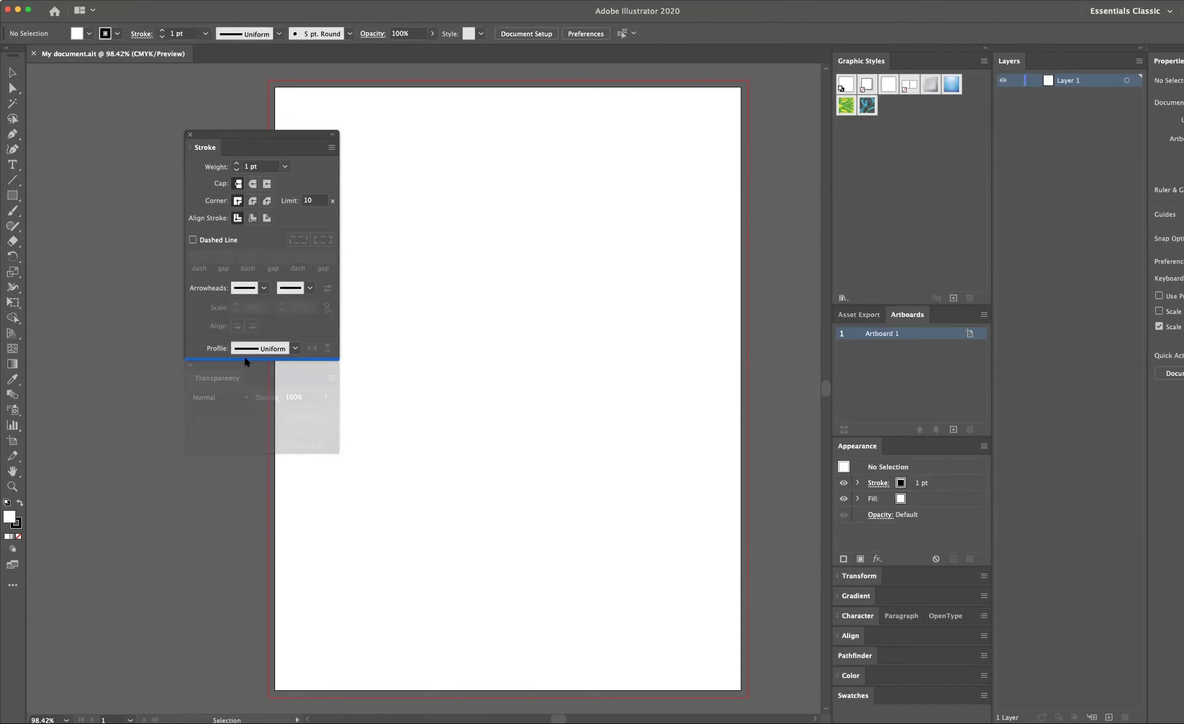
drag(245, 362, 245, 355)
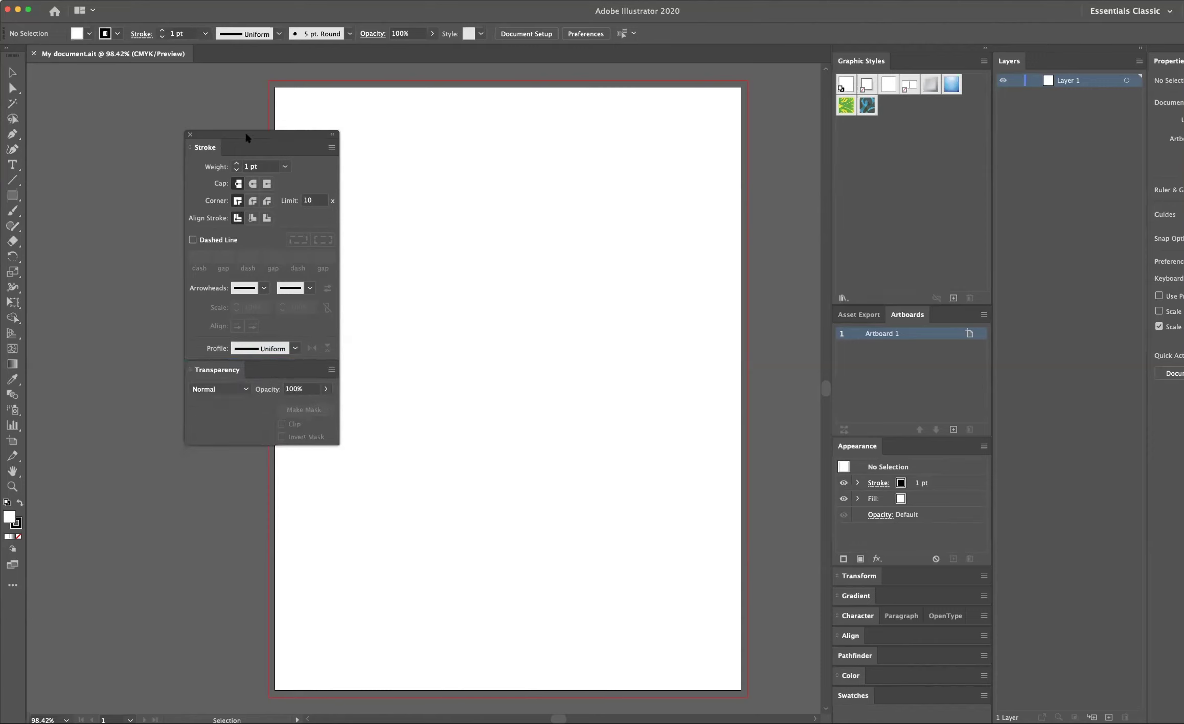
mouse_move(246, 134)
mouse_down()
mouse_move(293, 130)
mouse_move(208, 134)
mouse_up()
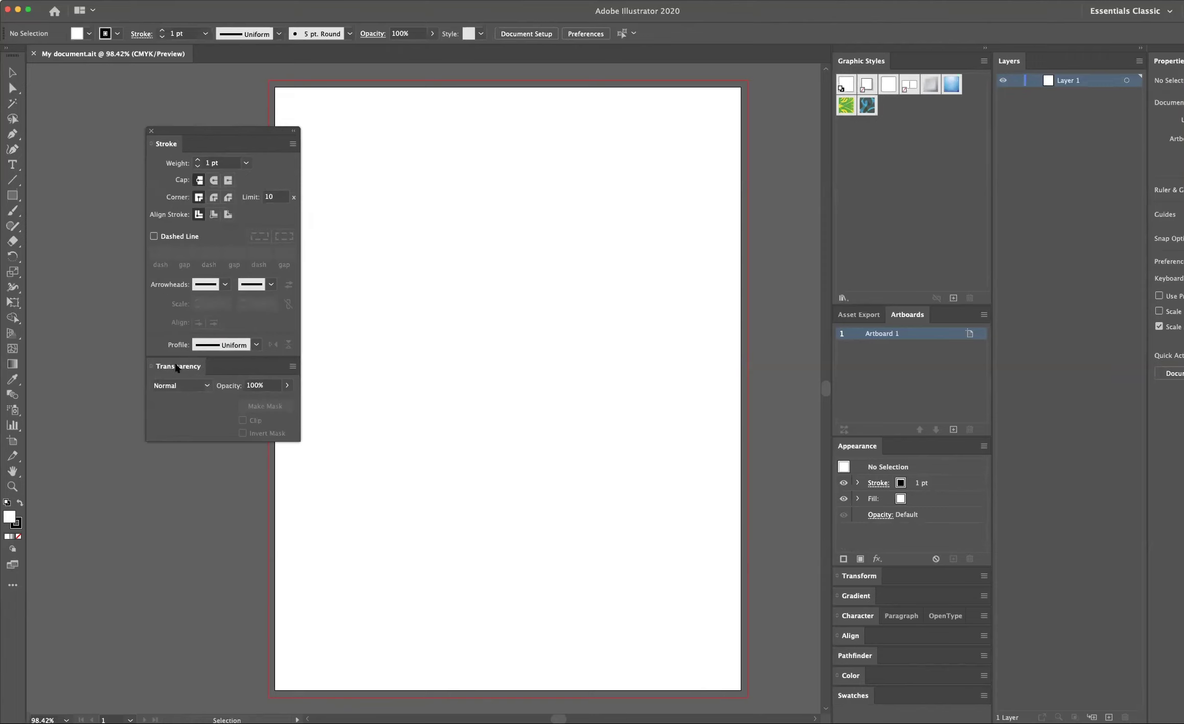
drag(175, 366, 189, 150)
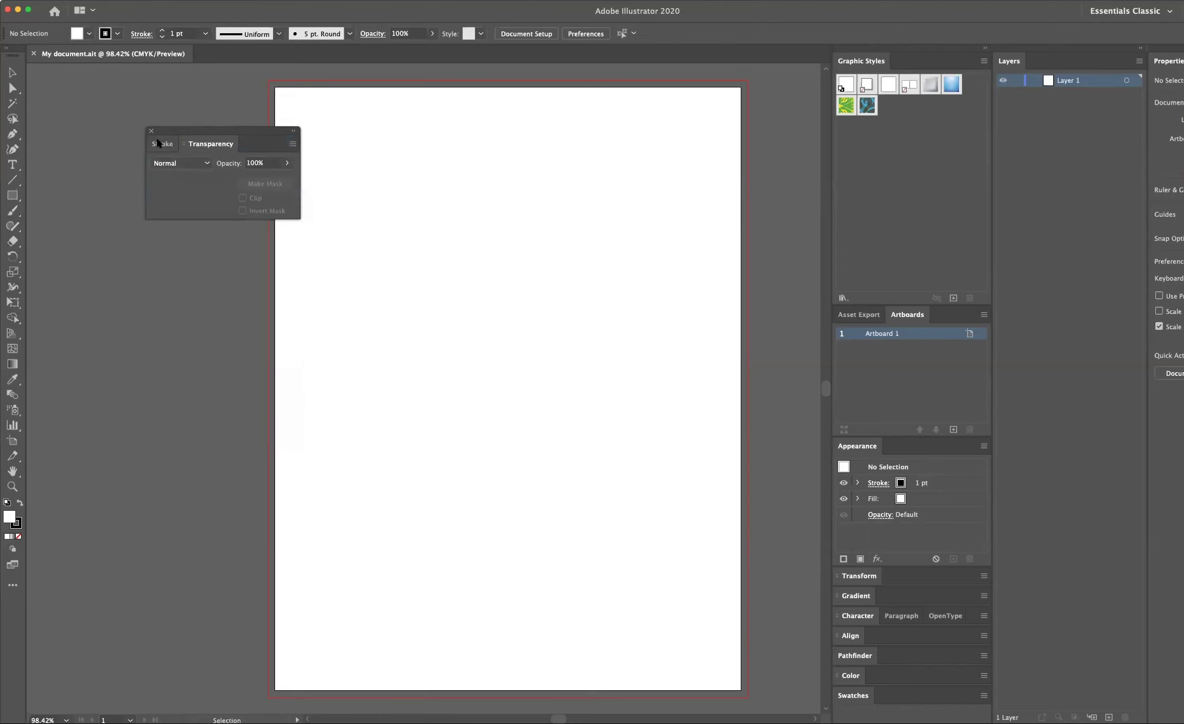
Alternate between the Stroke and Transparency tabs, ending on Stroke.
click(162, 144)
click(187, 145)
click(171, 146)
click(201, 146)
click(171, 145)
click(205, 145)
click(164, 145)
click(183, 146)
click(174, 145)
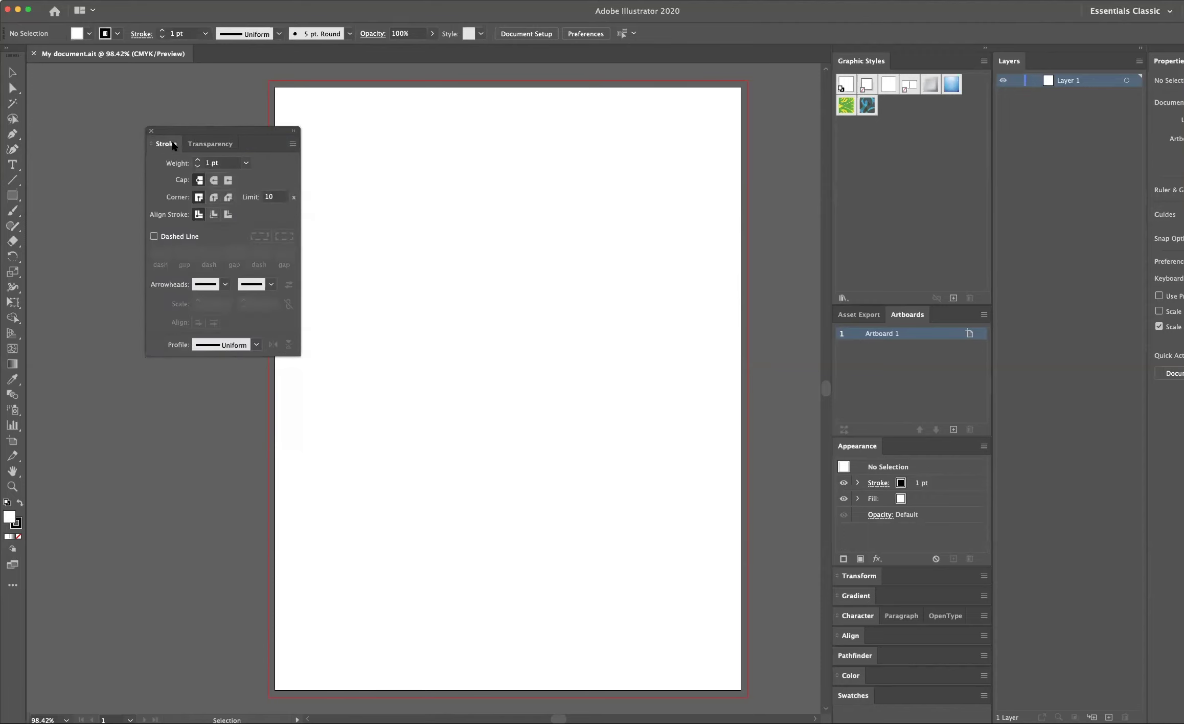